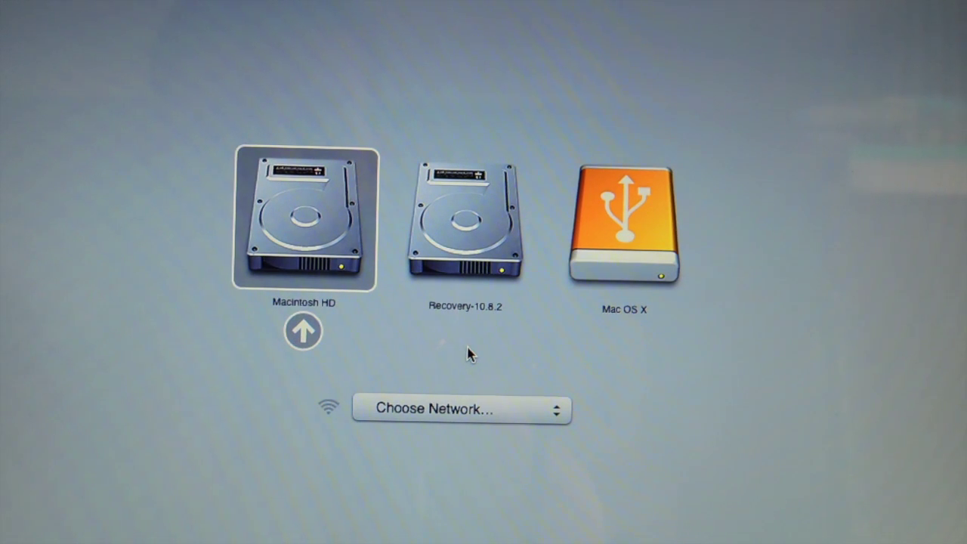
Boot the Mac from the Mac OS X USB drive and continue with English as the main language
{"action": "key", "text": "Right"}
{"action": "key", "text": "Right"}
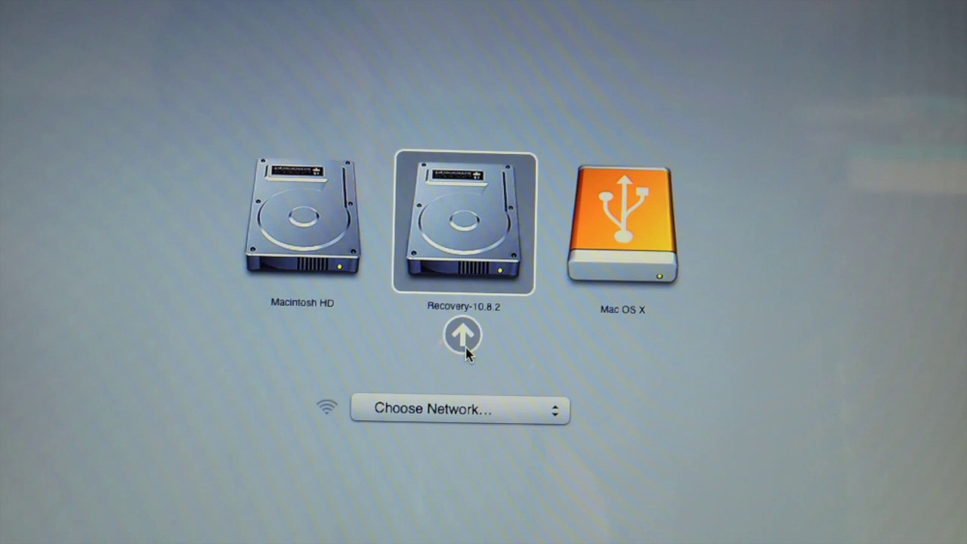
{"action": "key", "text": "Return"}
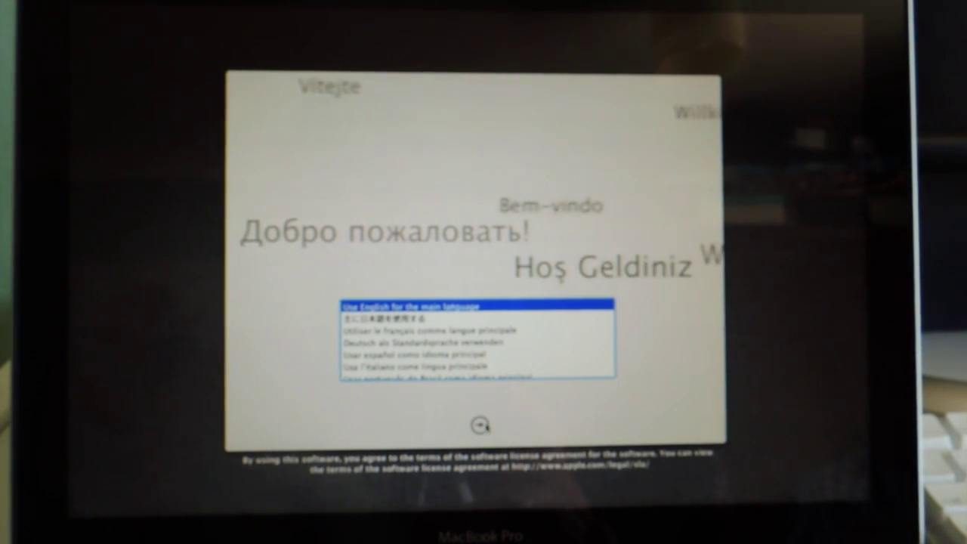
{"action": "left_click", "coordinate": [479, 424]}
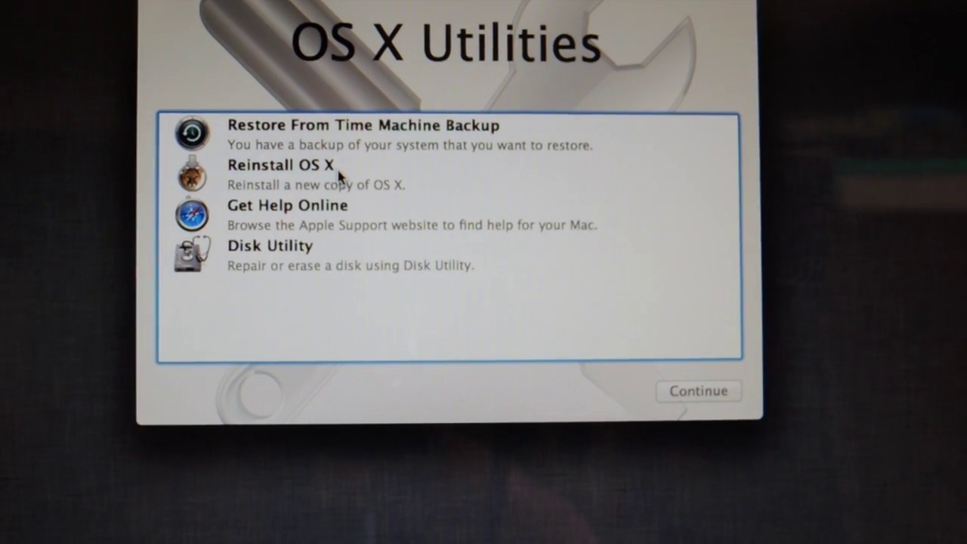
In Disk Utility, erase the 120.03 GB SanDisk disk as Mac OS Extended (Journaled) with the name Macintosh SSD
{"action": "left_click", "coordinate": [336, 262]}
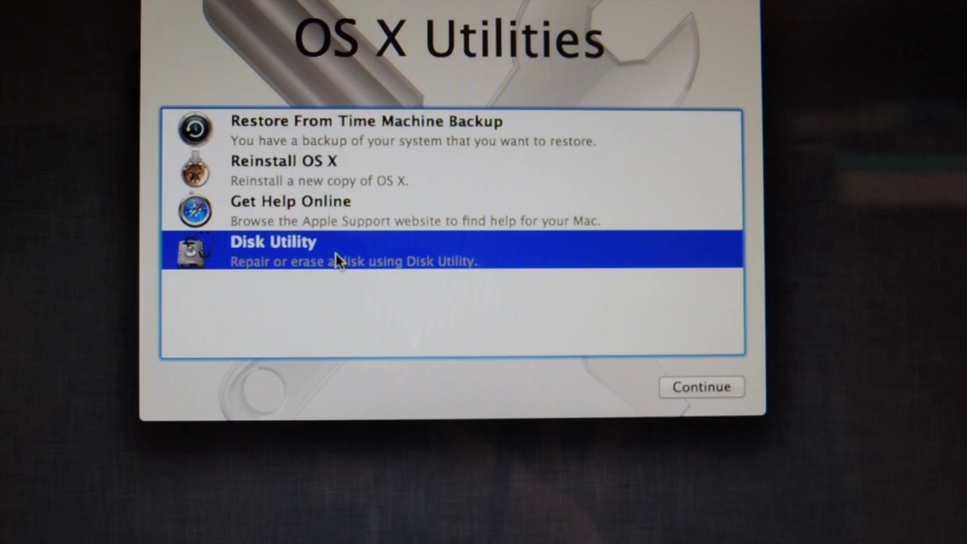
{"action": "left_click", "coordinate": [701, 388]}
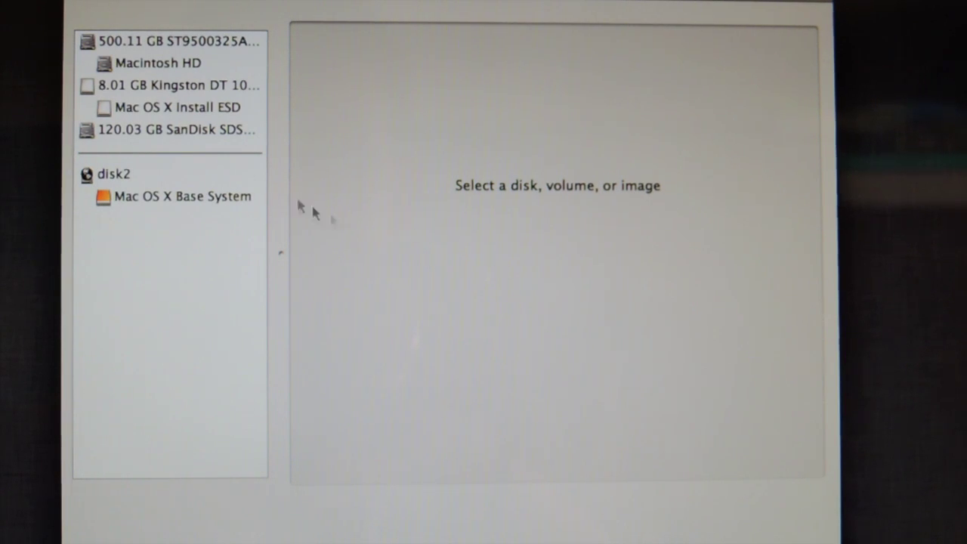
{"action": "left_click", "coordinate": [192, 133]}
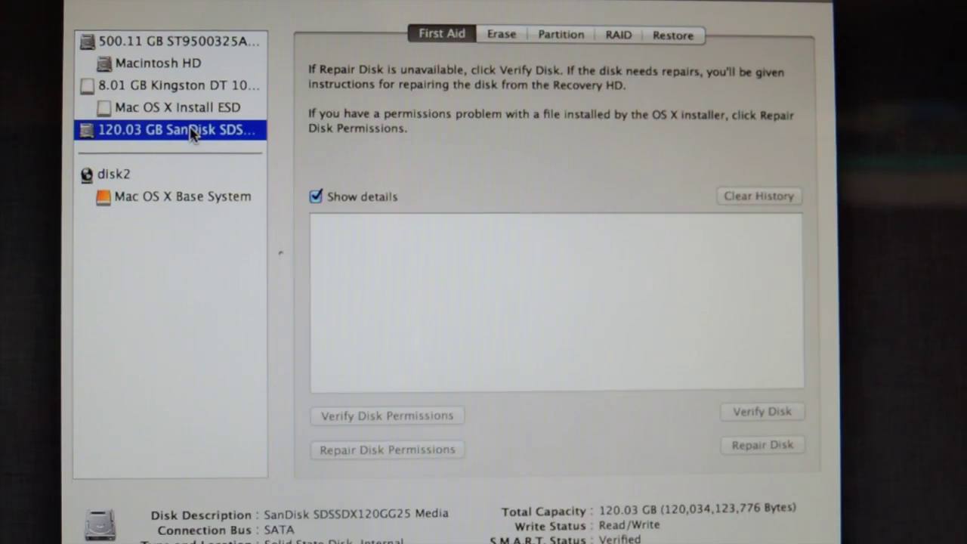
{"action": "left_click", "coordinate": [500, 34]}
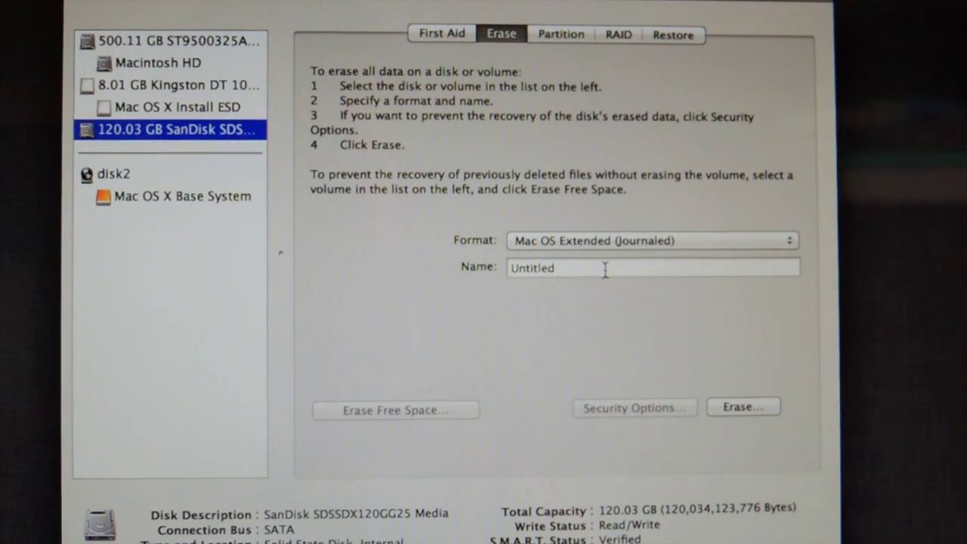
{"action": "left_click_drag", "start_coordinate": [606, 269], "coordinate": [507, 276]}
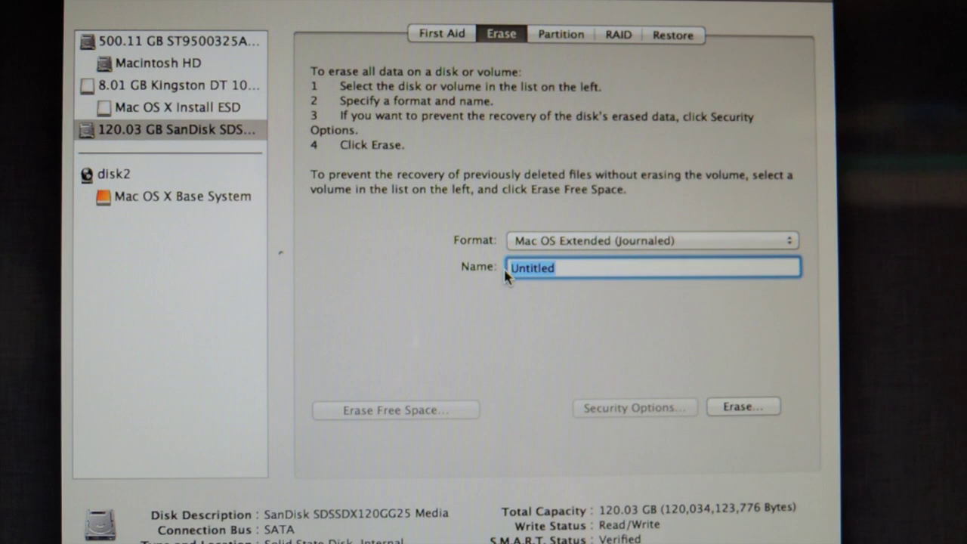
{"action": "type", "text": "Macintosh SSD"}
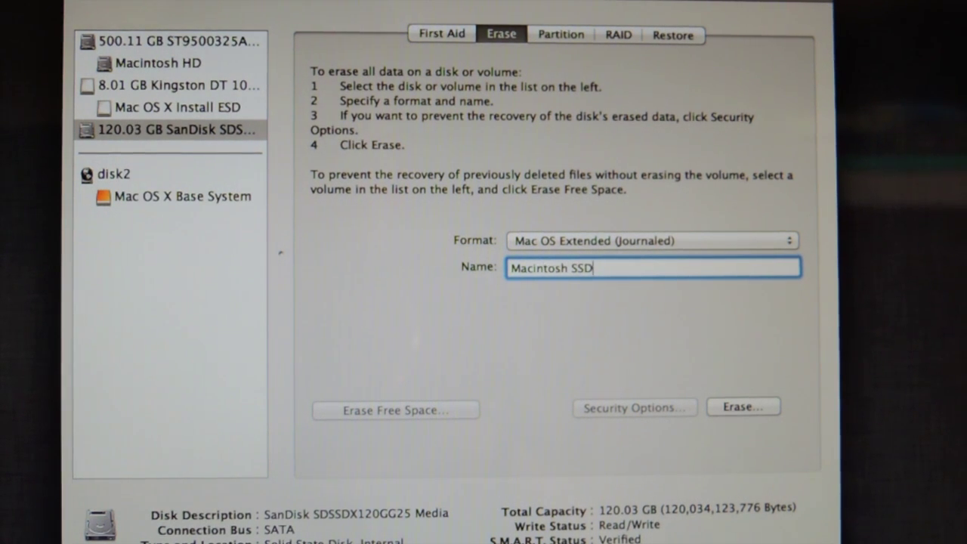
{"action": "left_click", "coordinate": [607, 242]}
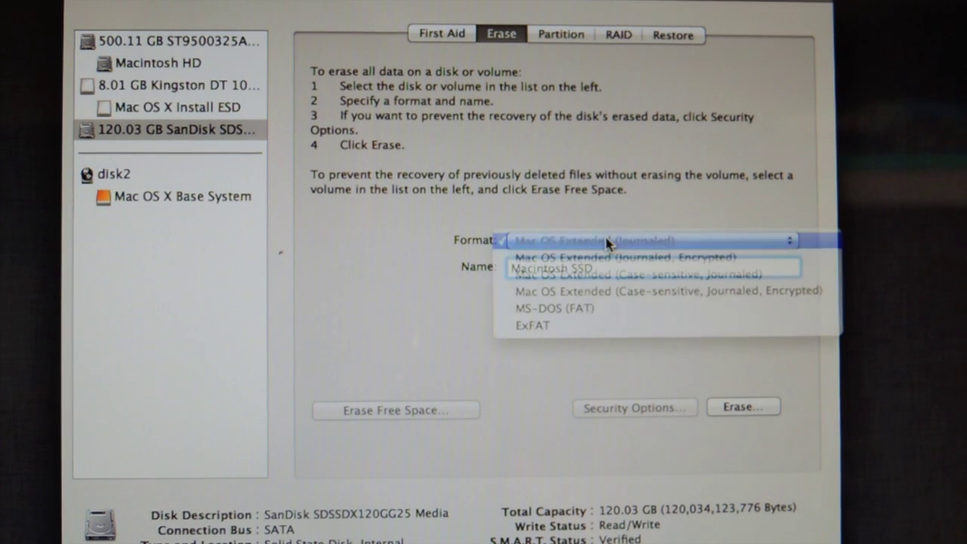
{"action": "left_click", "coordinate": [616, 242]}
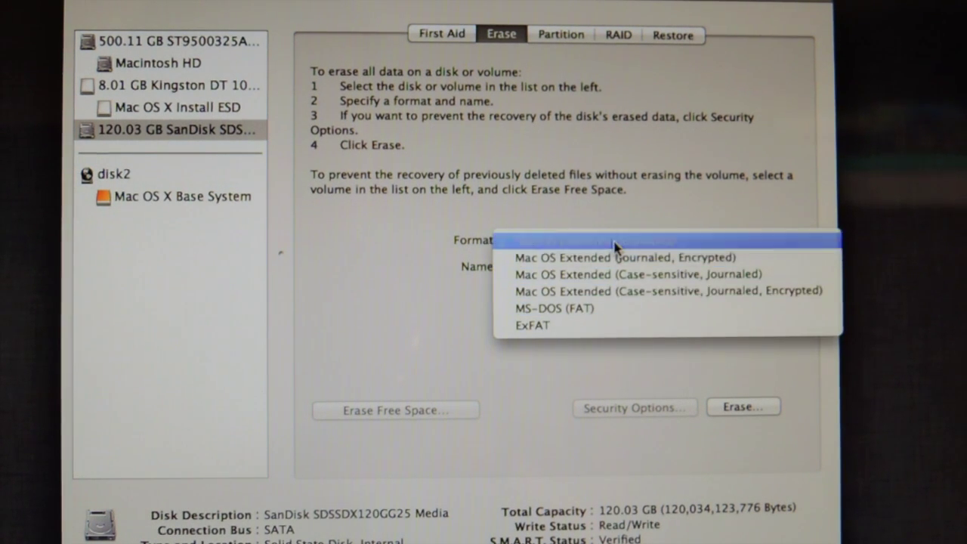
{"action": "left_click", "coordinate": [743, 408]}
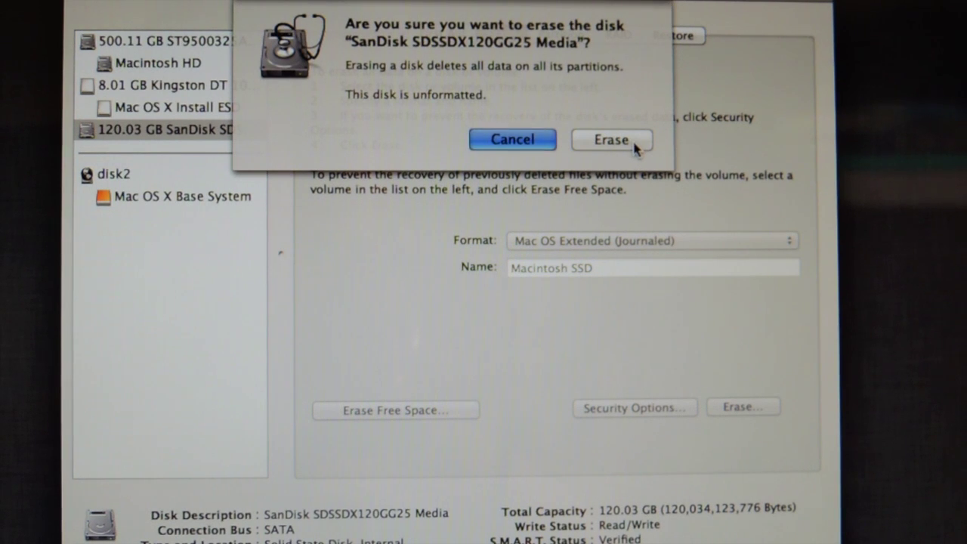
{"action": "left_click", "coordinate": [635, 145]}
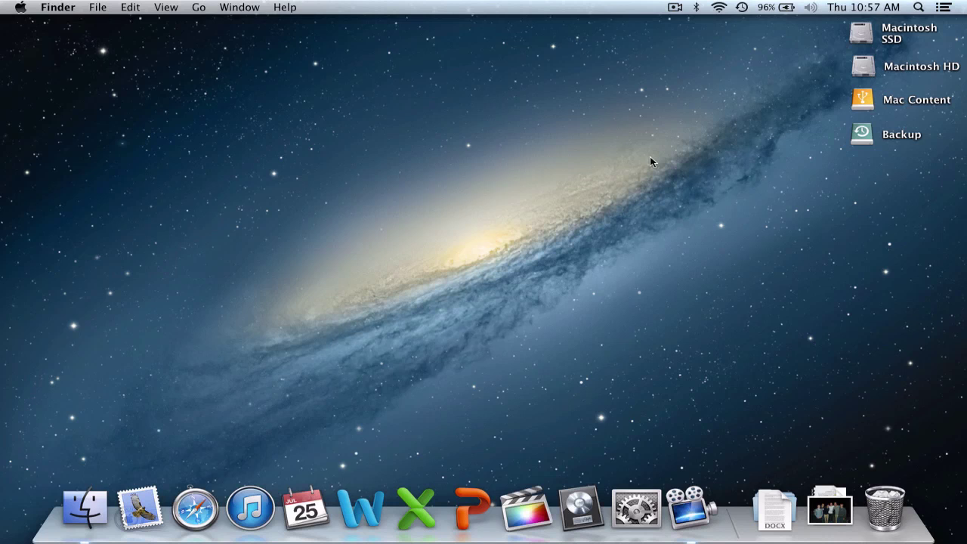
{"action": "left_click", "coordinate": [742, 9]}
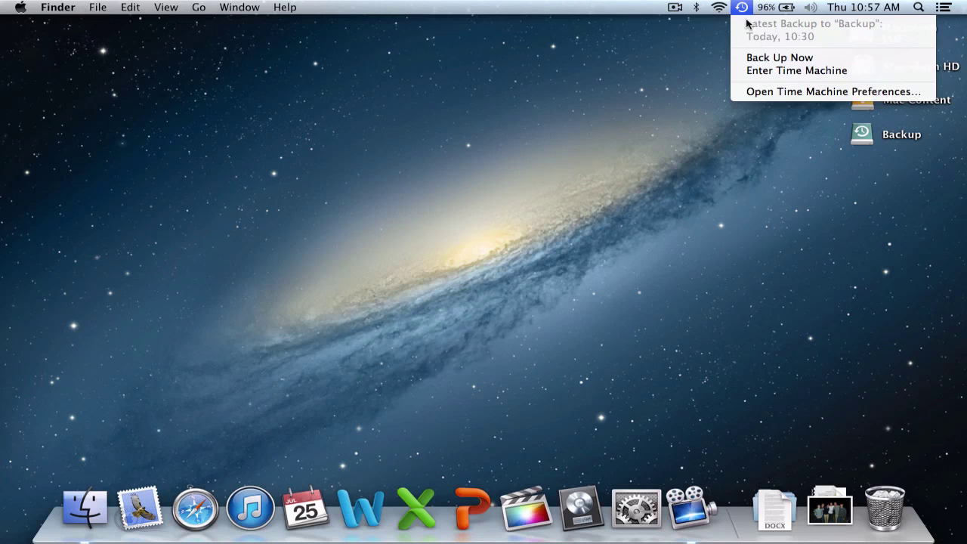
{"action": "left_click", "coordinate": [688, 91]}
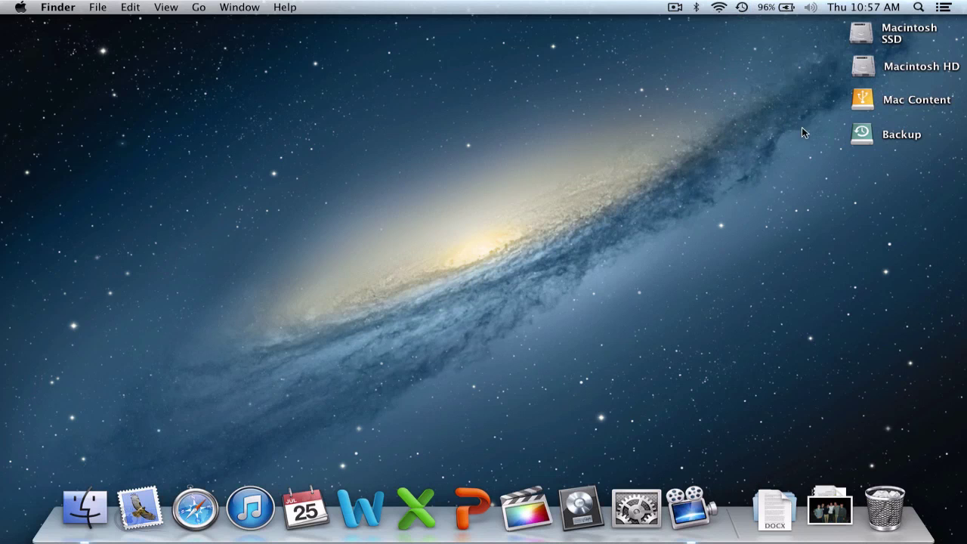
{"action": "left_click", "coordinate": [873, 134]}
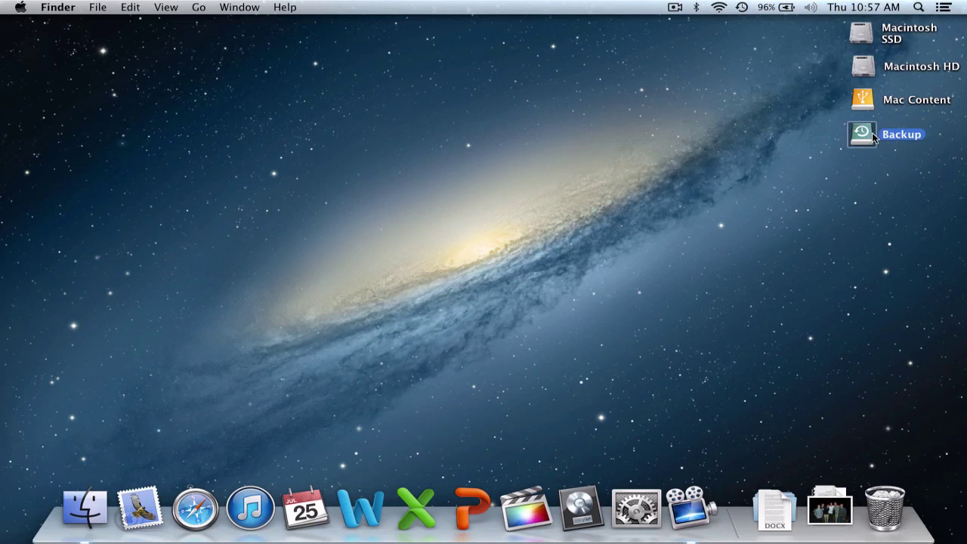
{"action": "left_click", "coordinate": [821, 139]}
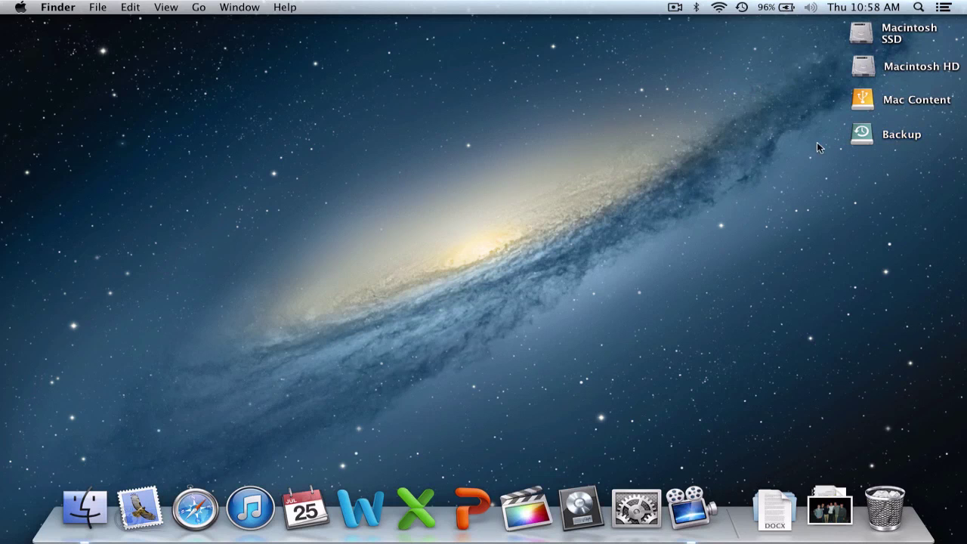
Open Migration Assistant from the Other group of applications
{"action": "key", "text": "F4"}
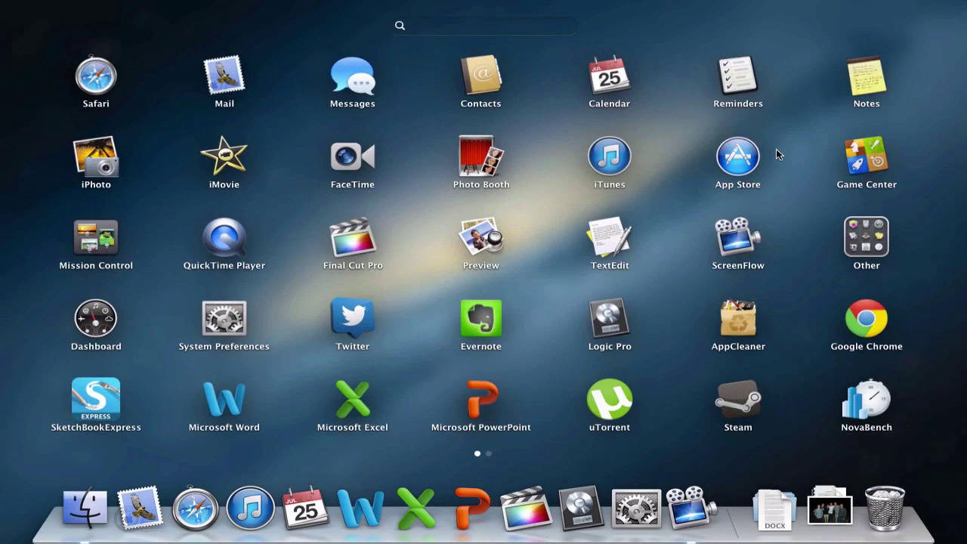
{"action": "left_click", "coordinate": [858, 230]}
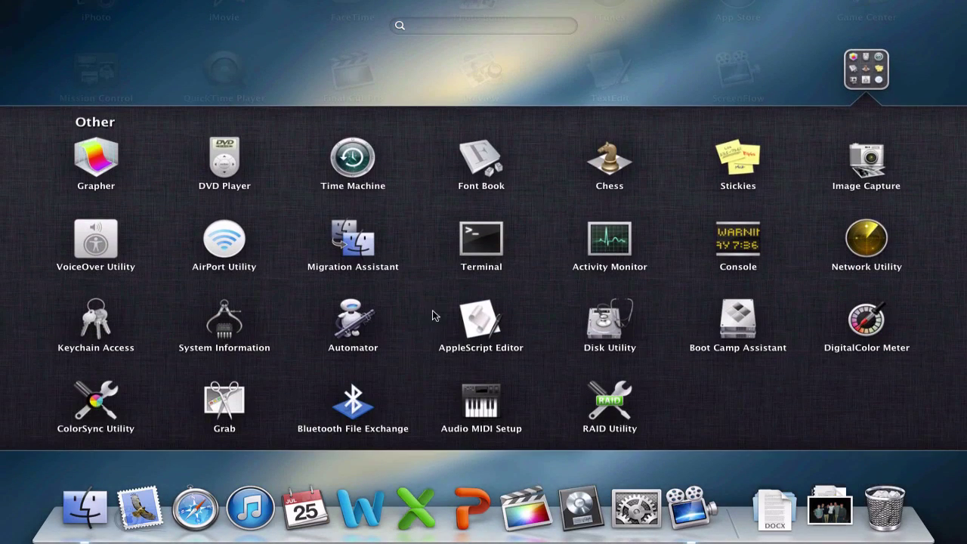
{"action": "left_click", "coordinate": [351, 240]}
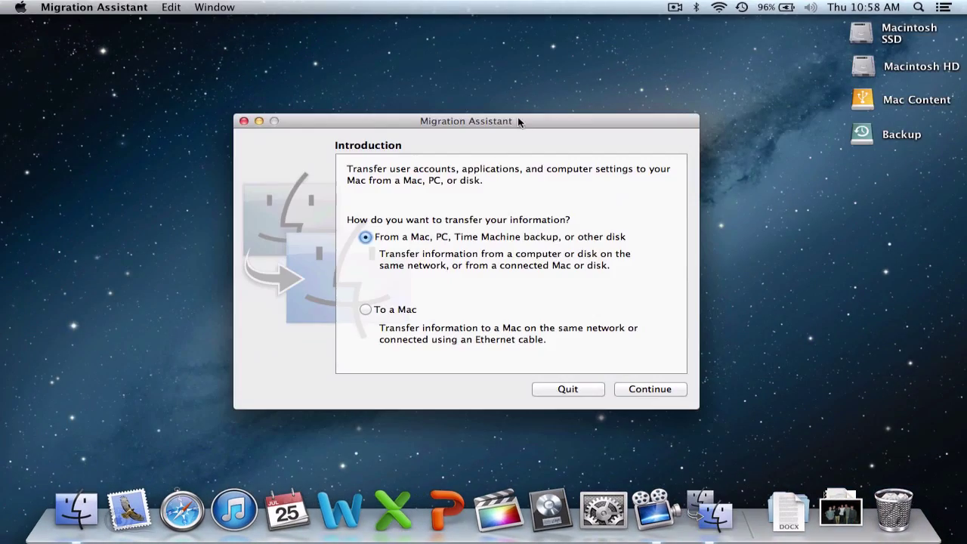
Start a transfer from a Mac, PC, Time Machine backup or other disk, authorise it with the account password, and let other applications quit
{"action": "left_click", "coordinate": [647, 390]}
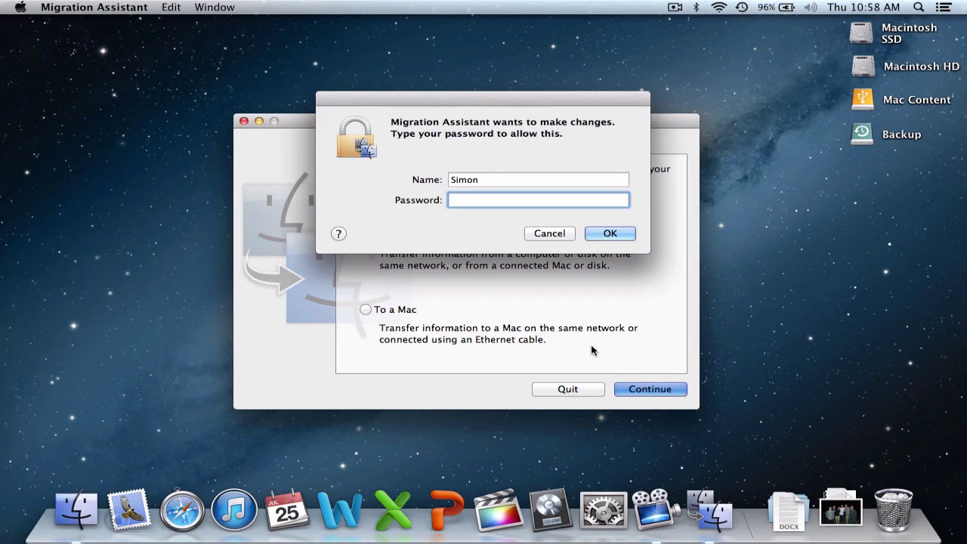
{"action": "type", "text": "•••••••••••"}
{"action": "key", "text": "Return"}
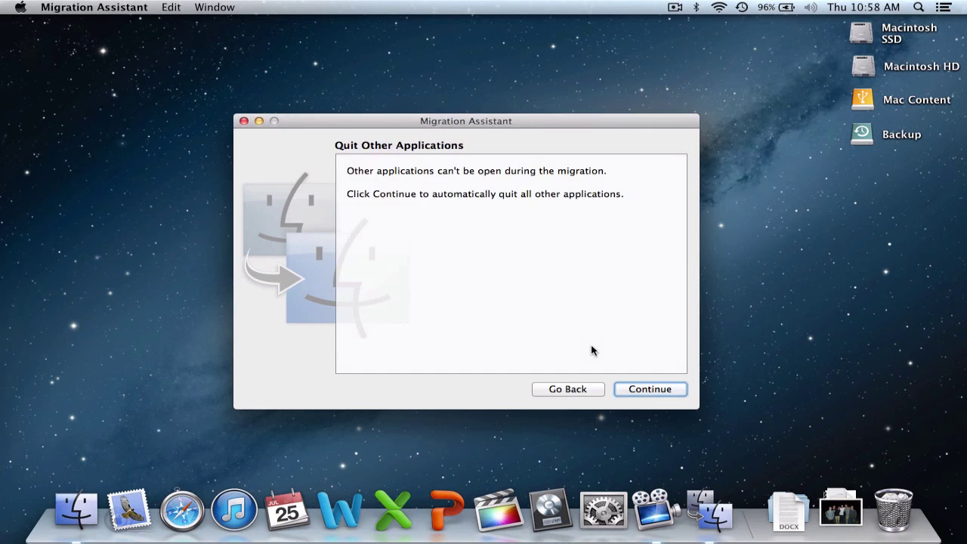
{"action": "left_click", "coordinate": [634, 389]}
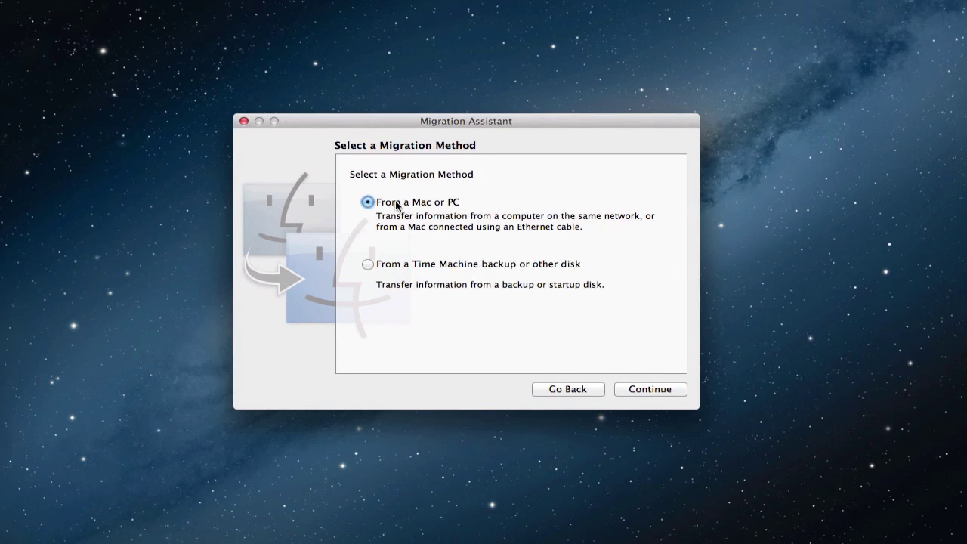
Choose to migrate from a Time Machine backup or other disk, with the Macintosh HD startup disk as the source system
{"action": "left_click", "coordinate": [367, 264]}
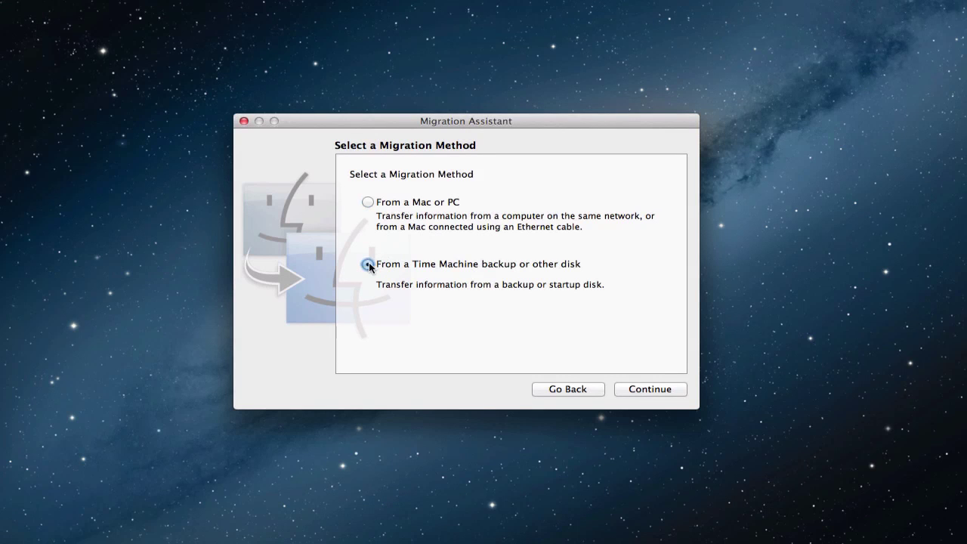
{"action": "left_click", "coordinate": [660, 390]}
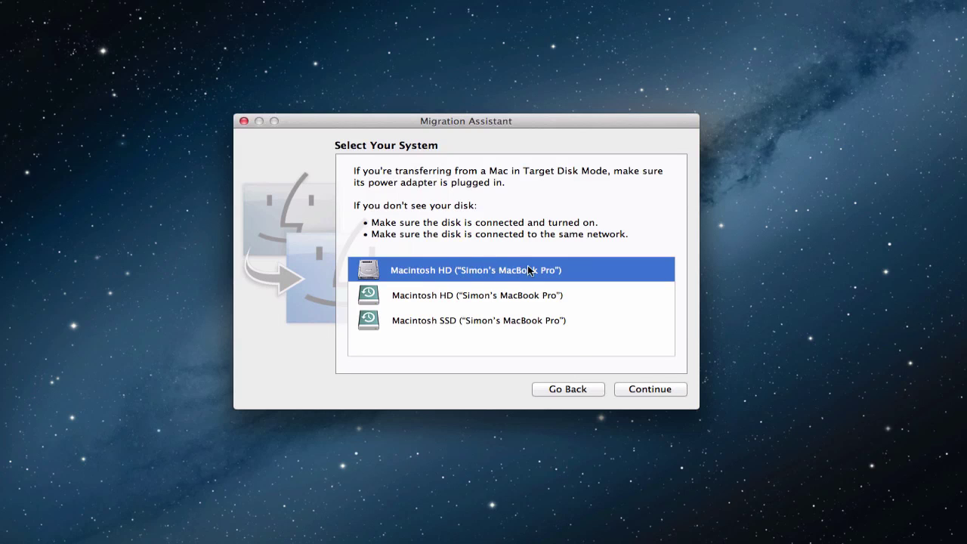
{"action": "left_click", "coordinate": [643, 388]}
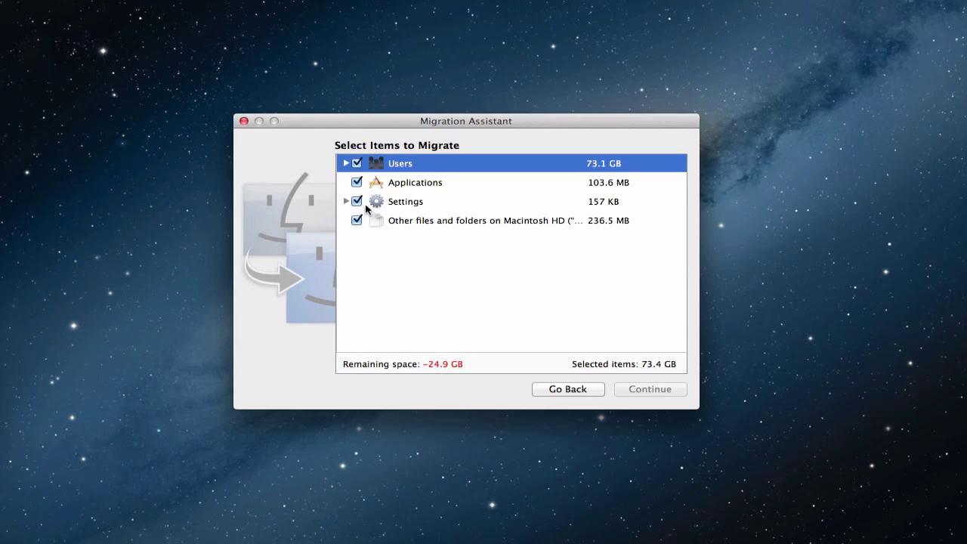
Expand the user account's folders in the items to migrate and exclude its Music folder
{"action": "left_click", "coordinate": [346, 164]}
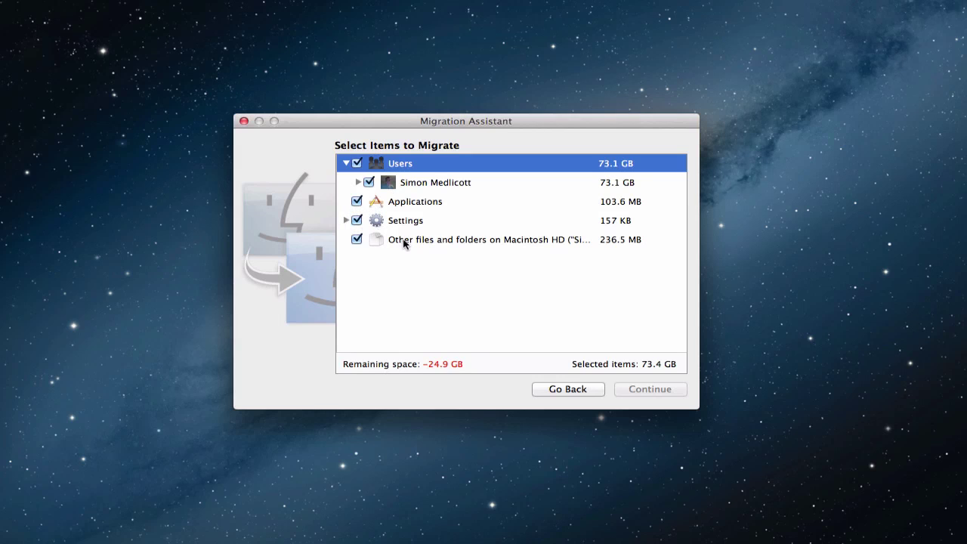
{"action": "left_click", "coordinate": [374, 201]}
{"action": "left_click", "coordinate": [358, 183]}
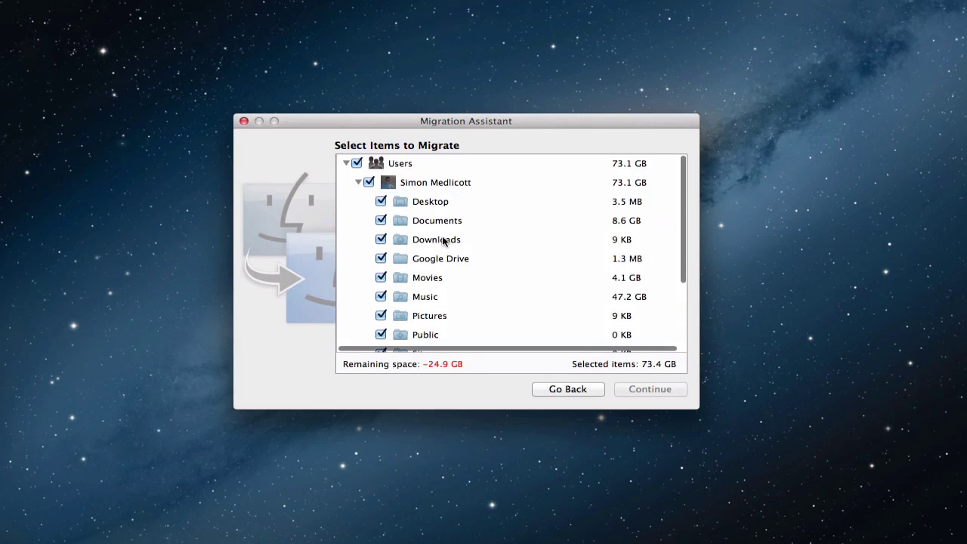
{"action": "scroll", "coordinate": [457, 251], "scroll_direction": "down", "scroll_amount": 3}
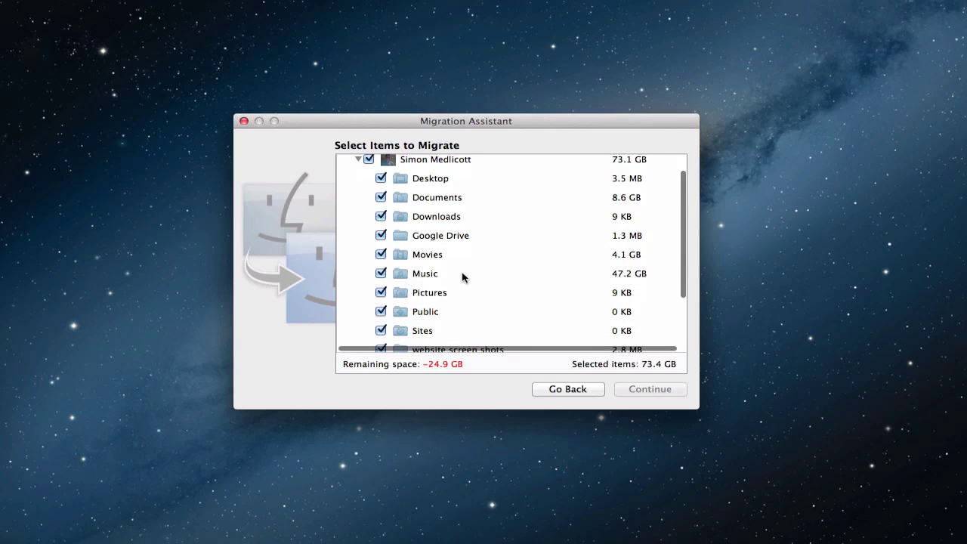
{"action": "scroll", "coordinate": [463, 277], "scroll_direction": "down", "scroll_amount": 3}
{"action": "scroll", "coordinate": [463, 277], "scroll_direction": "up", "scroll_amount": 2}
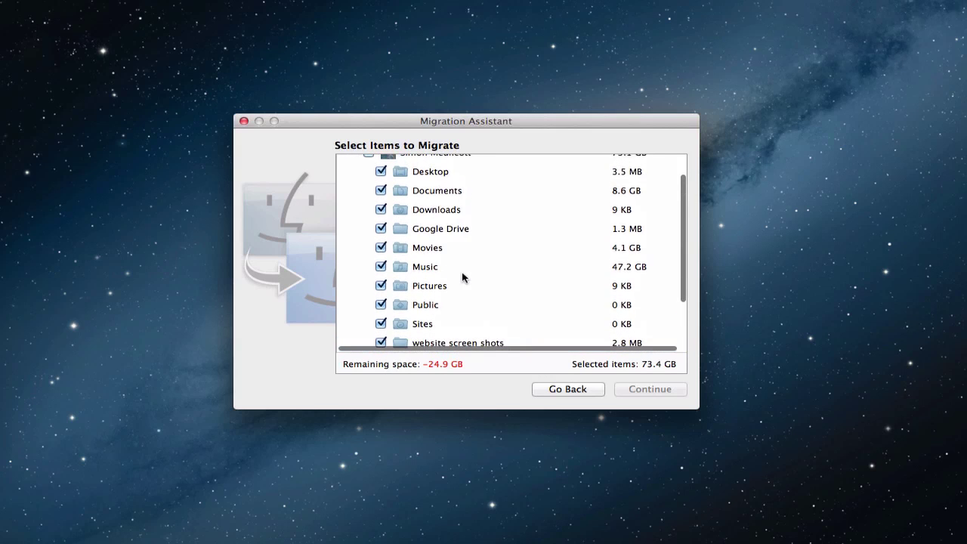
{"action": "scroll", "coordinate": [463, 277], "scroll_direction": "up", "scroll_amount": 3}
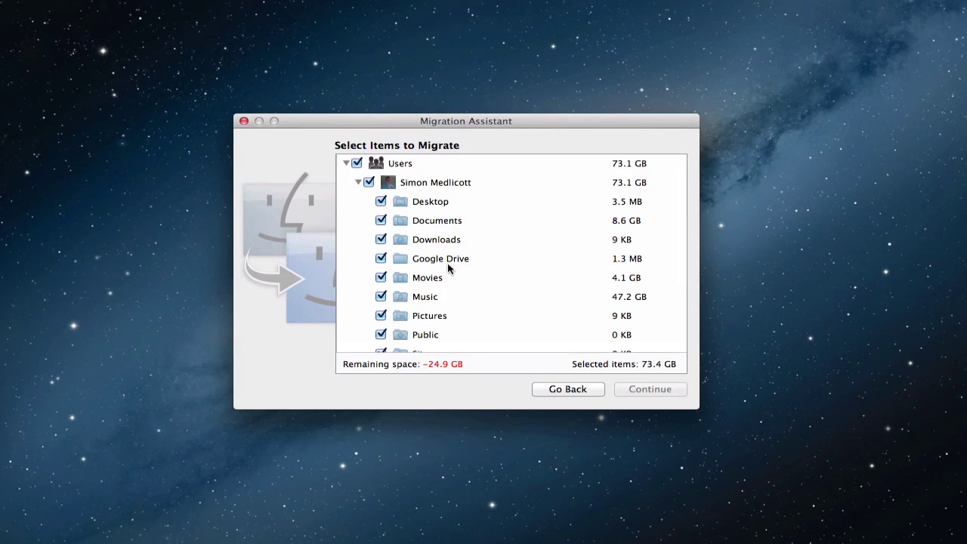
{"action": "scroll", "coordinate": [447, 266], "scroll_direction": "down", "scroll_amount": 3}
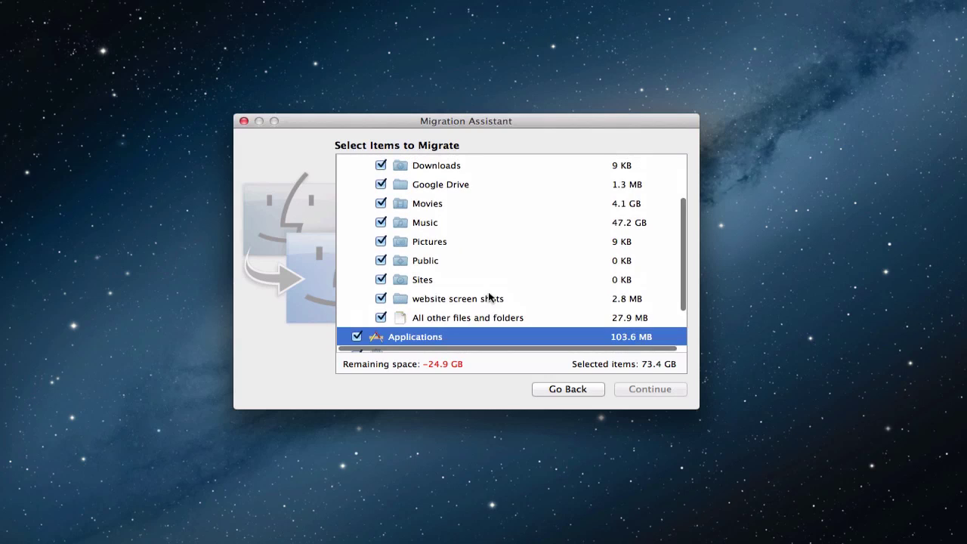
{"action": "left_click", "coordinate": [381, 222]}
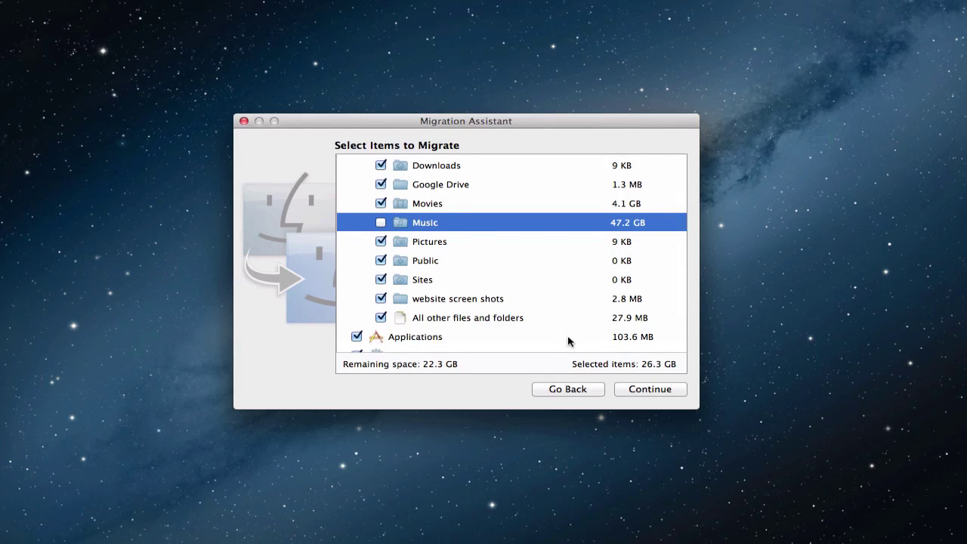